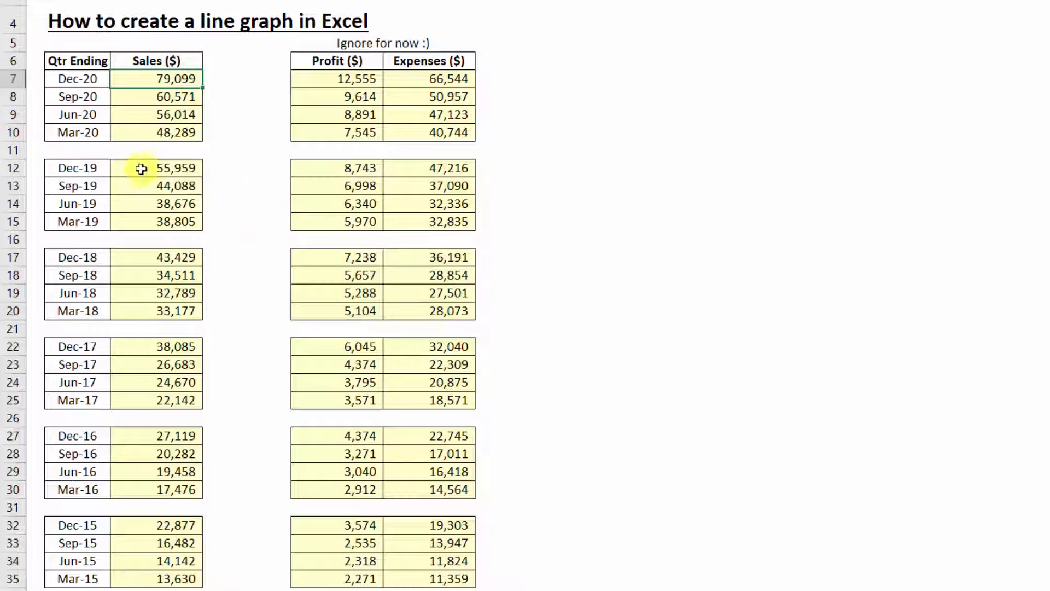
# Delete the entire blank row 11 between the Mar-20 and Dec-19 quarters
pyautogui.click(88, 152)
pyautogui.hotkey('ctrl', '-')
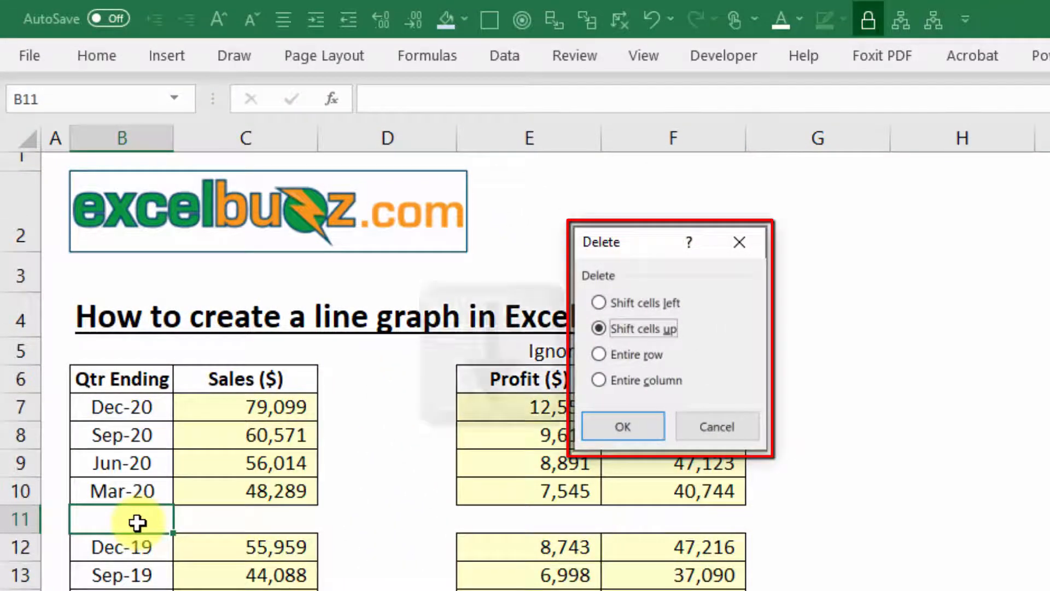
pyautogui.press('Down')
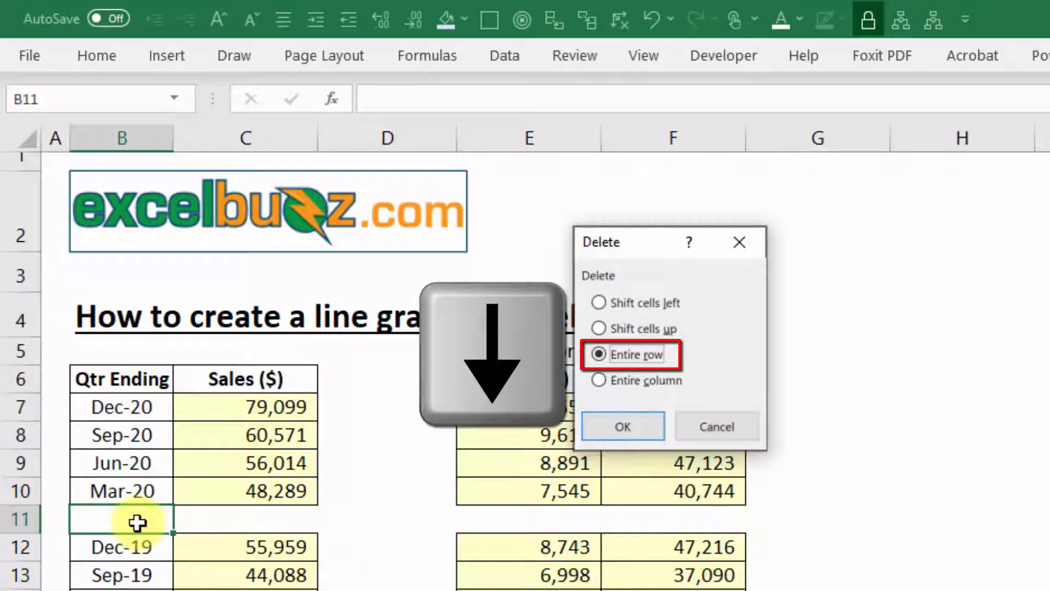
pyautogui.press('Return')
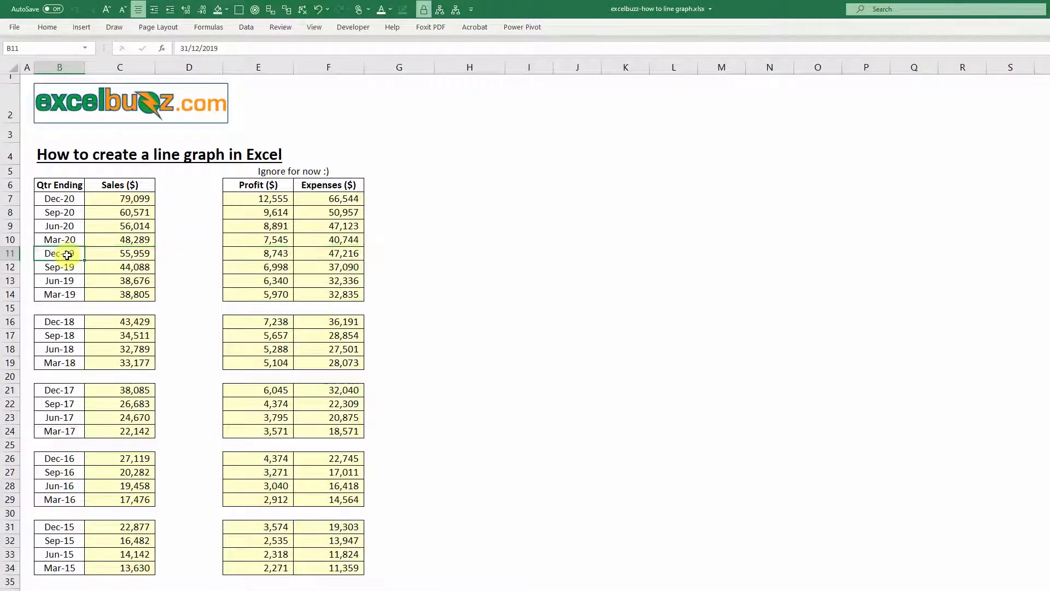
# Delete the entire blank row 15 between the Mar-19 and Dec-18 quarters
pyautogui.press('Down')
pyautogui.press('Down')
pyautogui.press('Down')
pyautogui.press('Down')
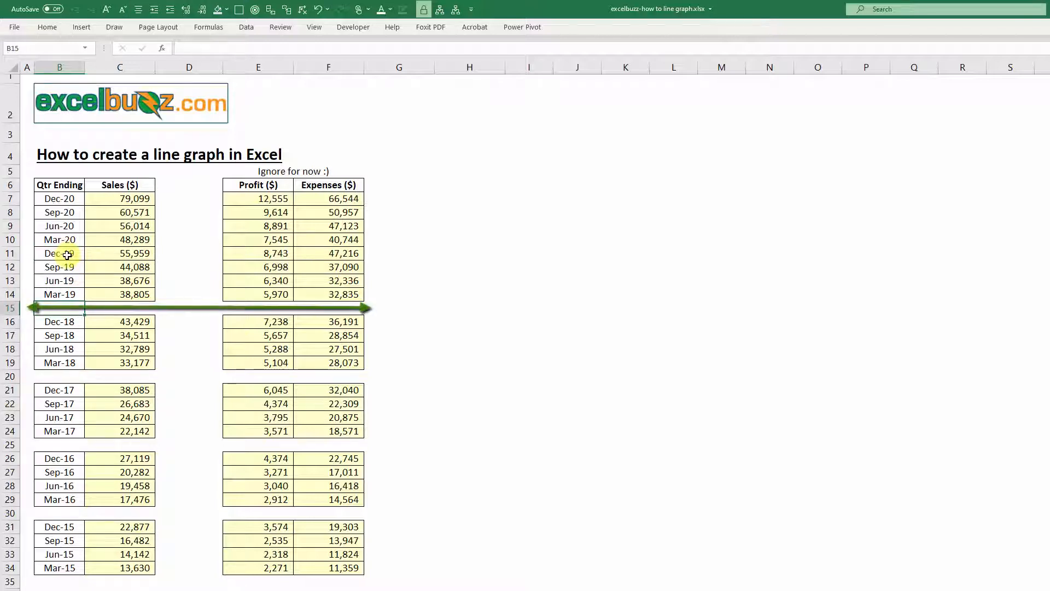
pyautogui.press('F4')
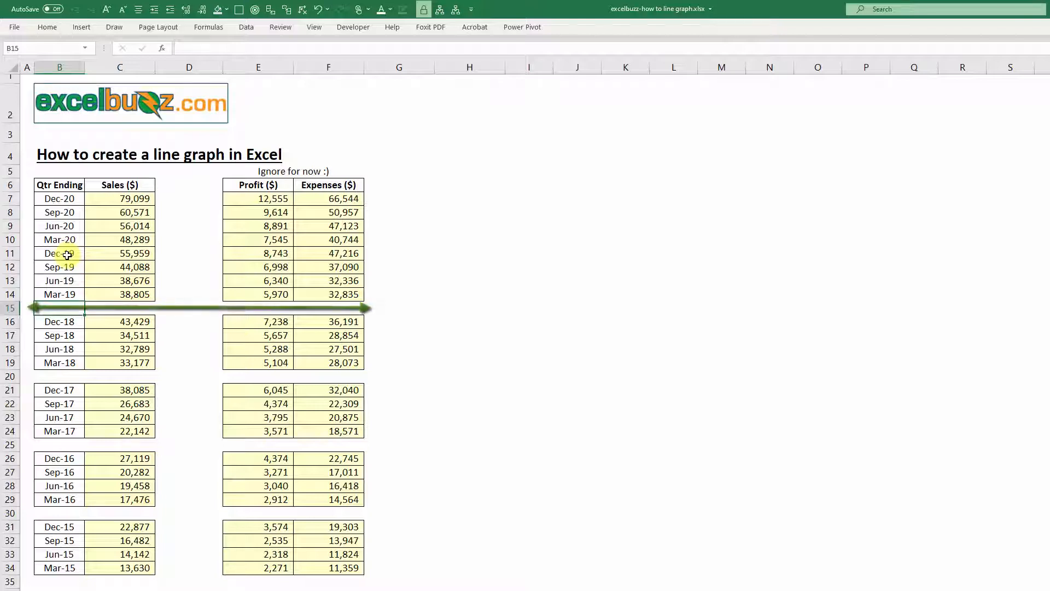
pyautogui.press('F4')
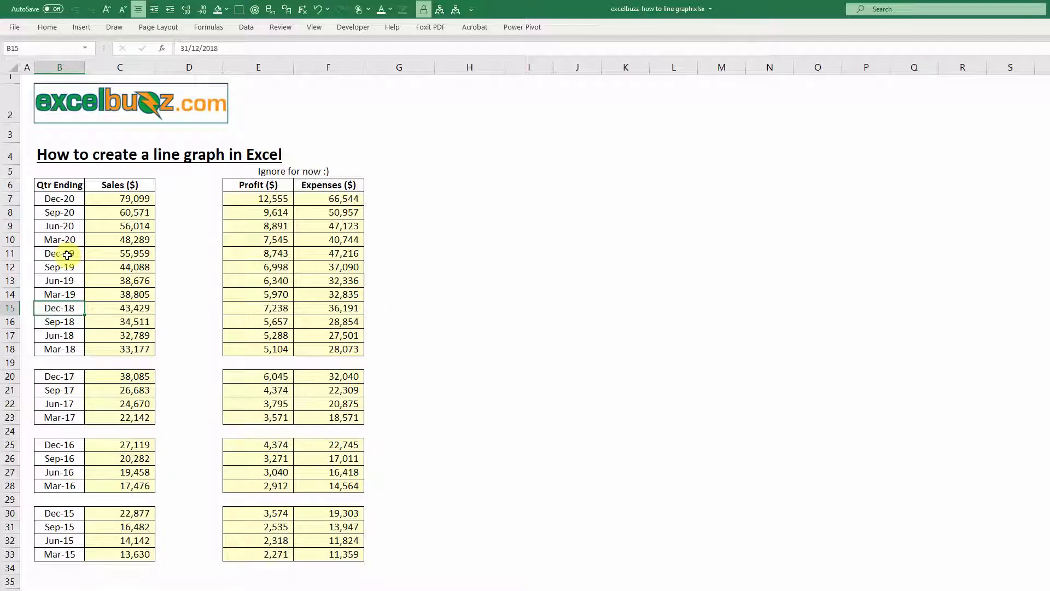
# Delete the entire blank row 19 between the Mar-18 and Dec-17 quarters
pyautogui.press('Down')
pyautogui.press('Down')
pyautogui.press('Down')
pyautogui.press('Down')
pyautogui.press('F4')
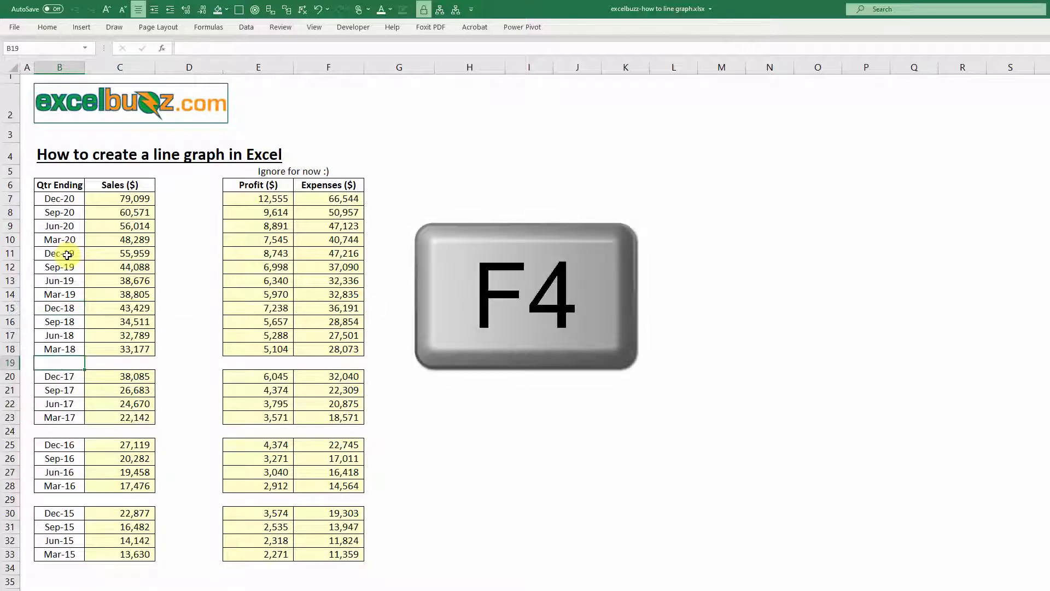
# Delete the entire blank row 23 between the Mar-17 and Dec-16 quarters
pyautogui.press('Down')
pyautogui.press('Down')
pyautogui.press('Down')
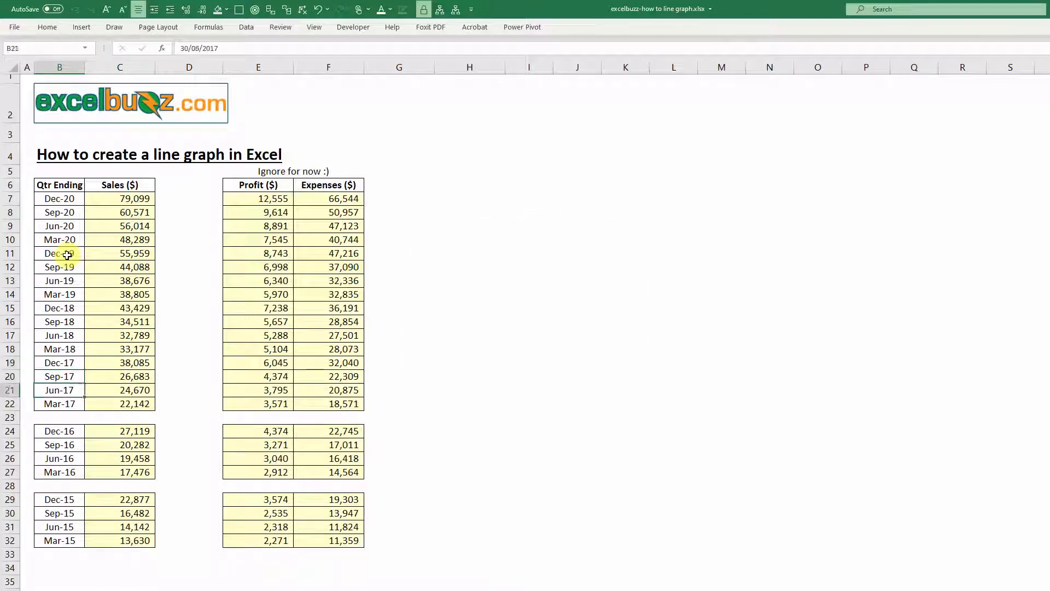
pyautogui.press('Down')
pyautogui.press('F4')
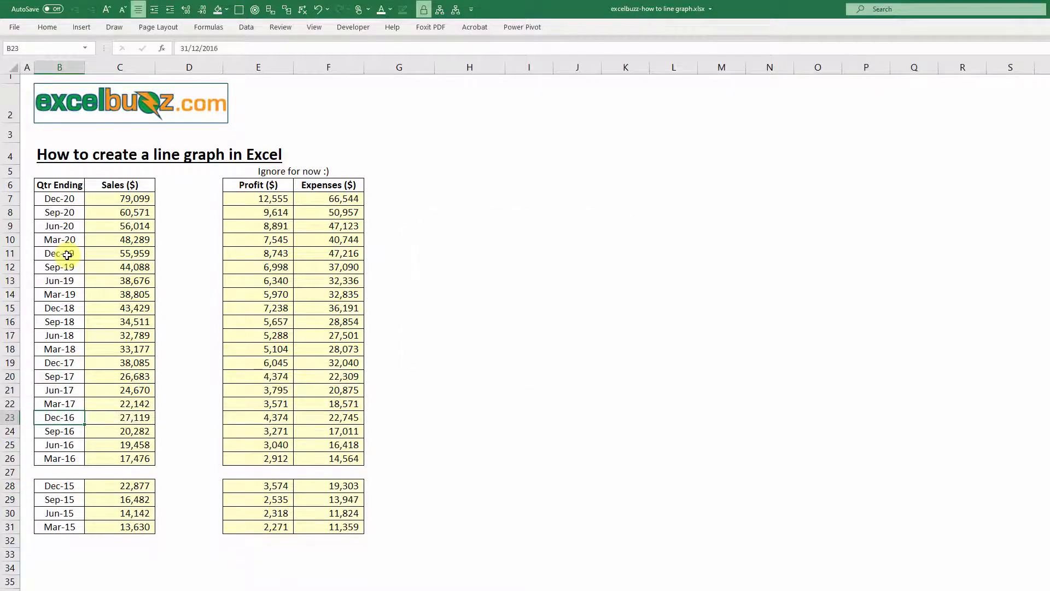
# Delete the entire blank row 27 between the Mar-16 and Dec-15 quarters
pyautogui.press('Down')
pyautogui.press('Down')
pyautogui.press('Down')
pyautogui.press('Down')
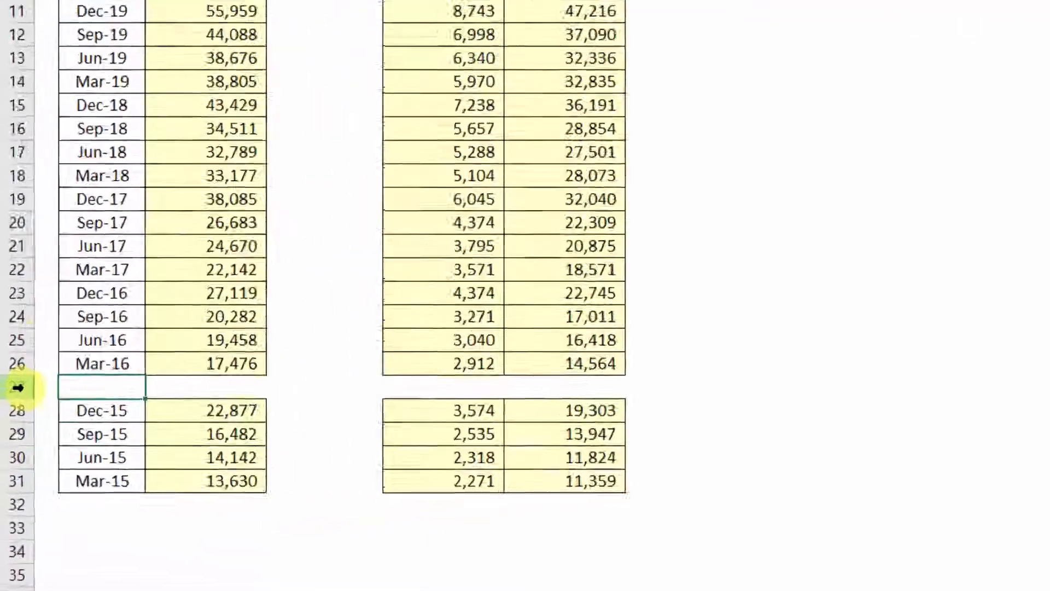
pyautogui.rightClick(10, 472)
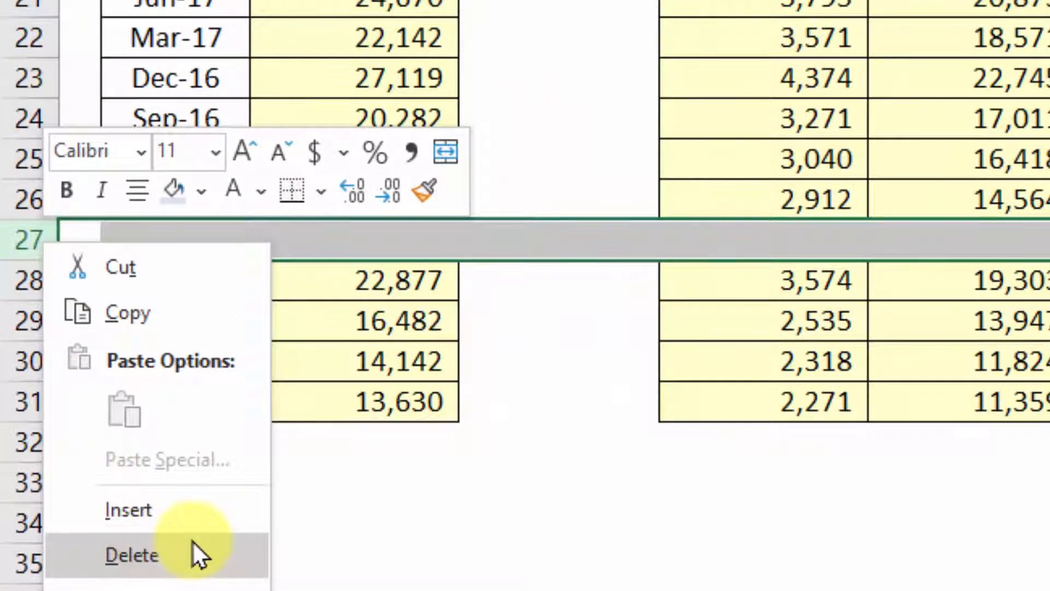
pyautogui.click(192, 541)
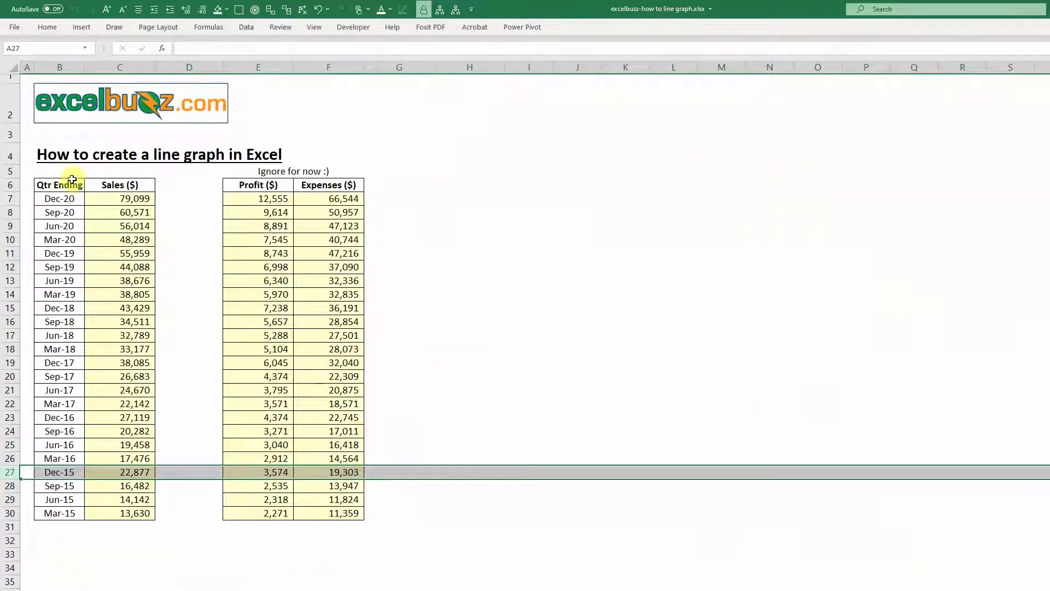
# Insert a basic 2-D Line chart of the quarterly Sales data and place it beside the tables, around columns I to O
pyautogui.click(107, 427)
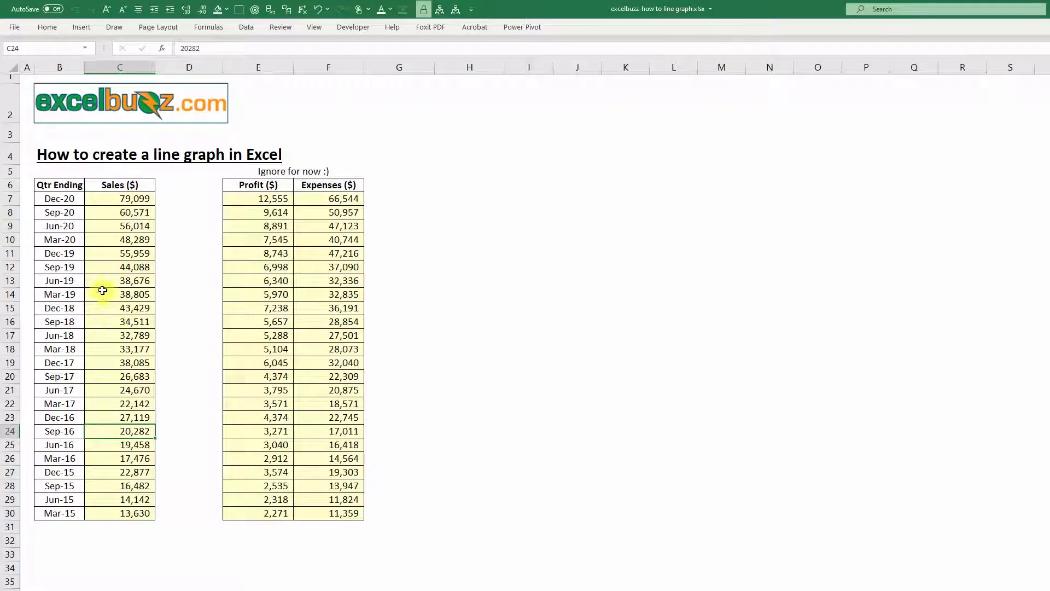
pyautogui.click(118, 344)
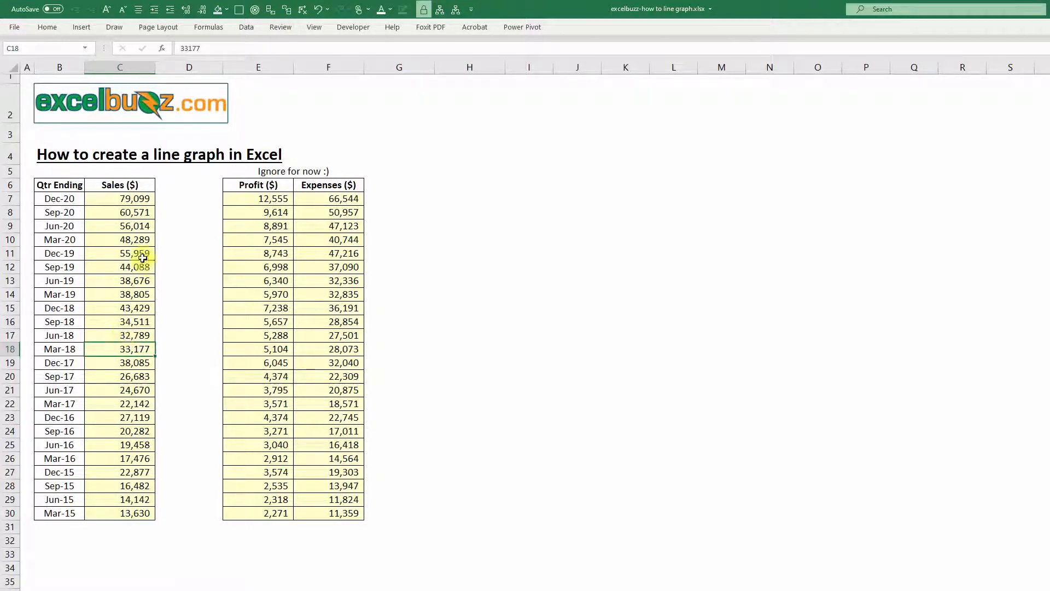
pyautogui.click(82, 27)
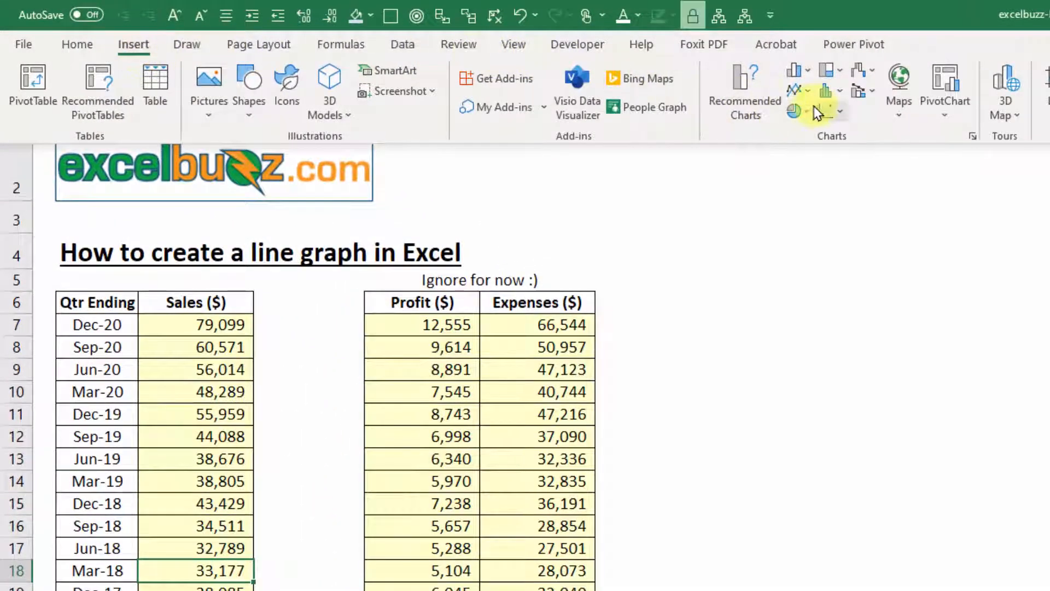
pyautogui.click(798, 93)
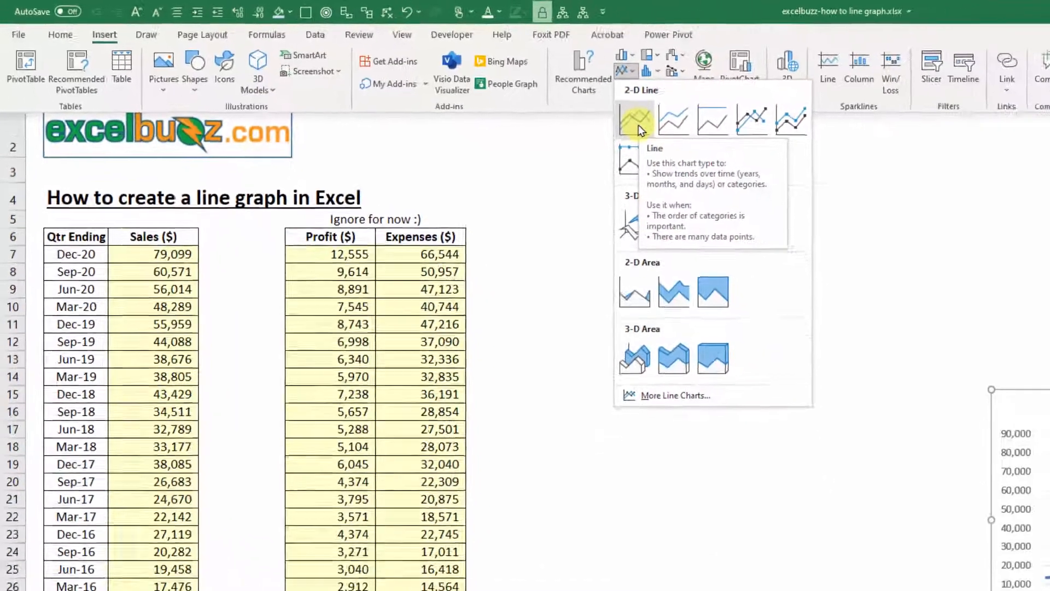
pyautogui.click(770, 151)
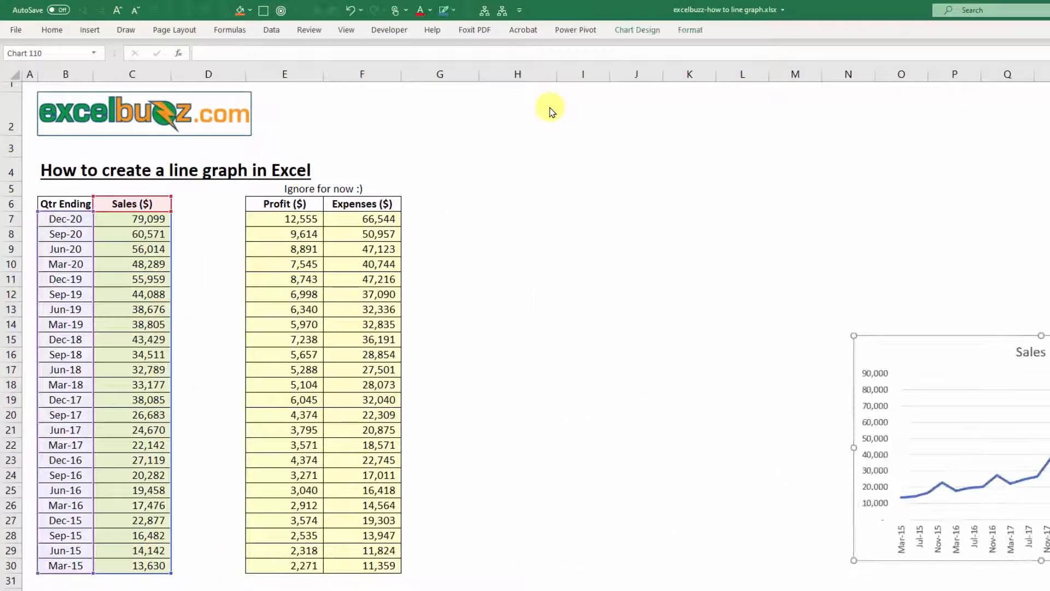
pyautogui.moveTo(910, 363); pyautogui.dragTo(594, 261)
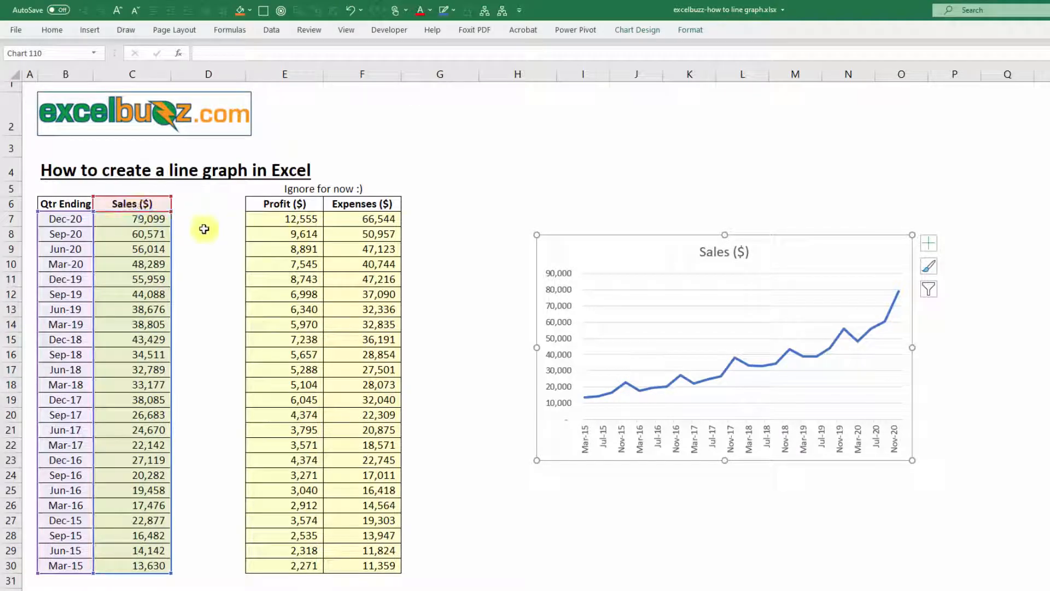
# Move the Profit ($) column from E6:E30 to D6, beside Sales, and extend the chart's data range to include it
pyautogui.moveTo(277, 204); pyautogui.dragTo(283, 567)
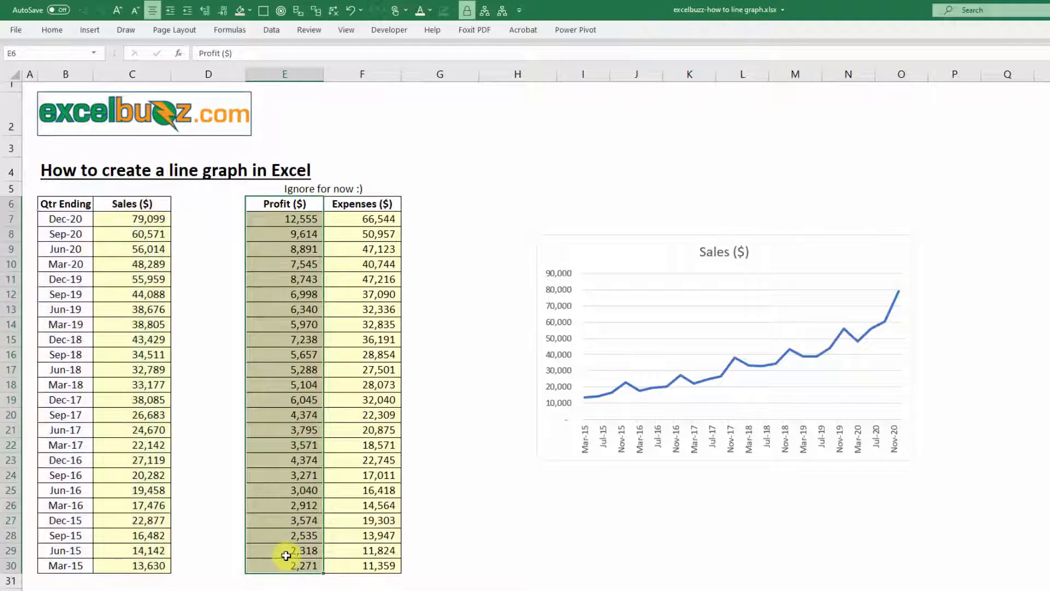
pyautogui.hotkey('ctrl', 'x')
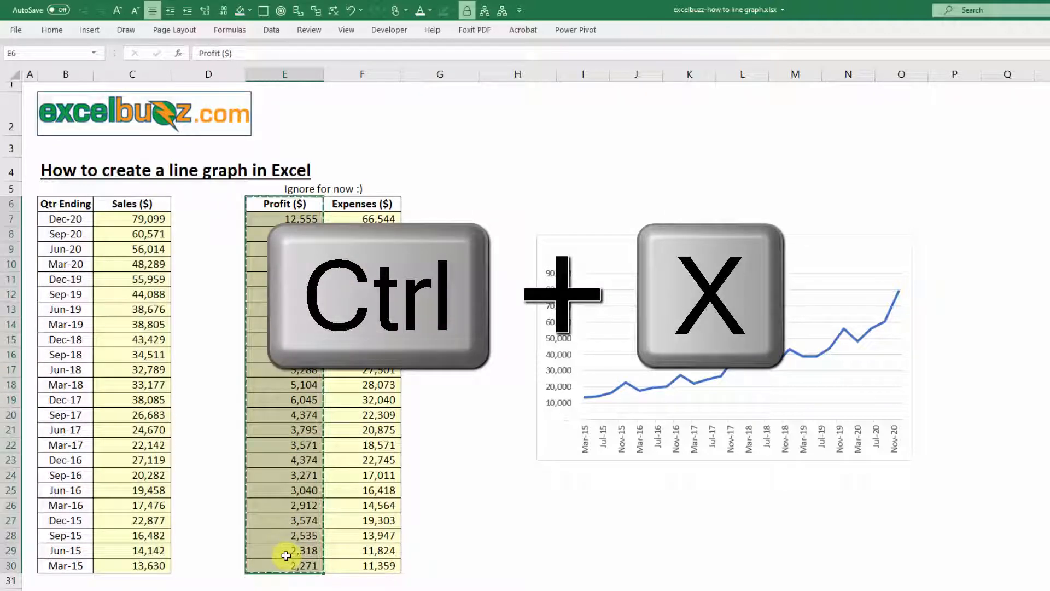
pyautogui.press('Left')
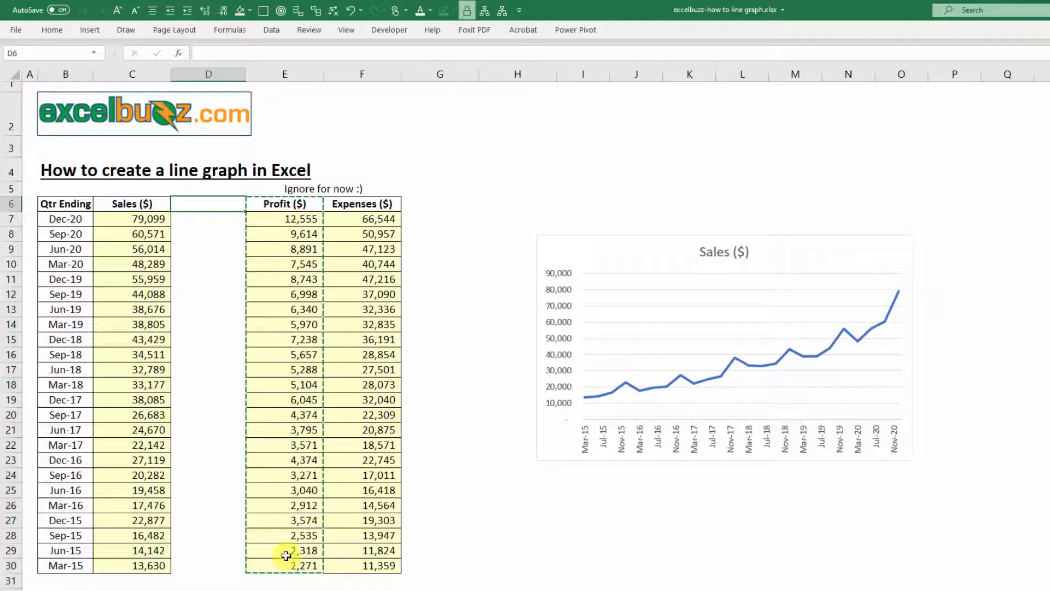
pyautogui.press('Return')
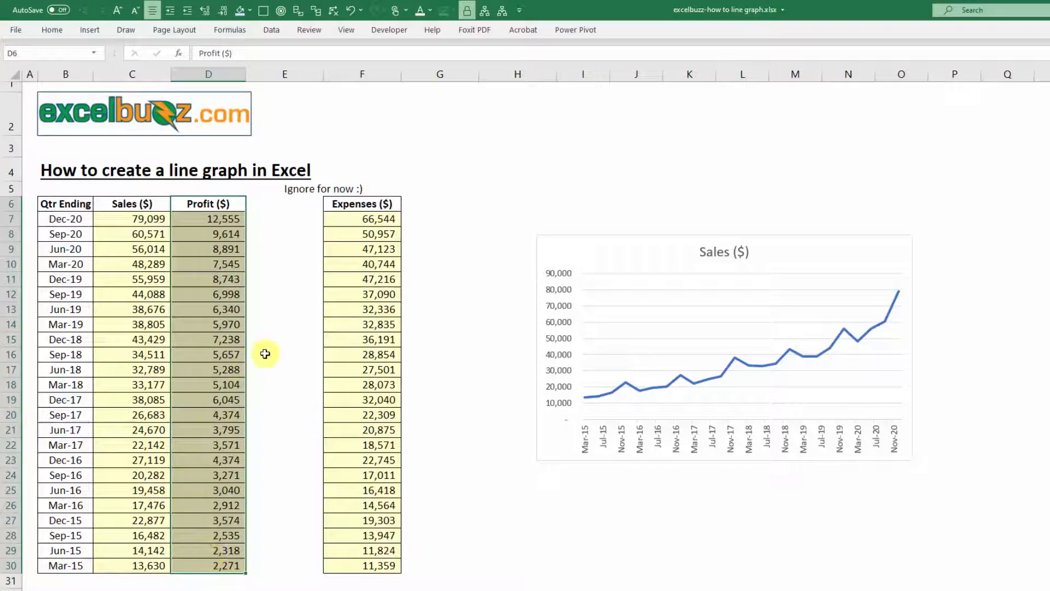
pyautogui.click(625, 252)
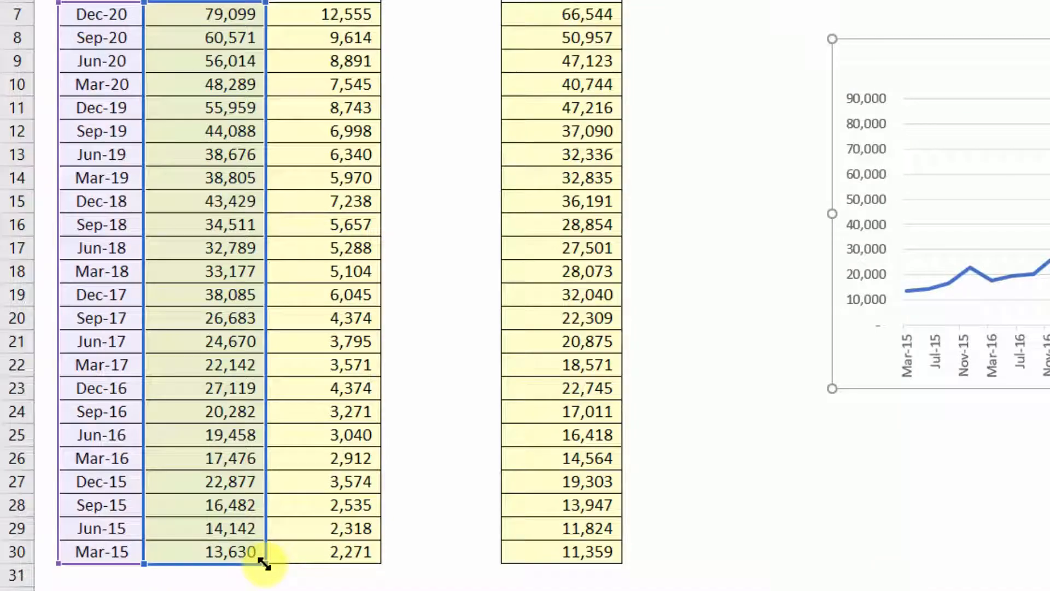
pyautogui.moveTo(263, 563); pyautogui.dragTo(362, 561)
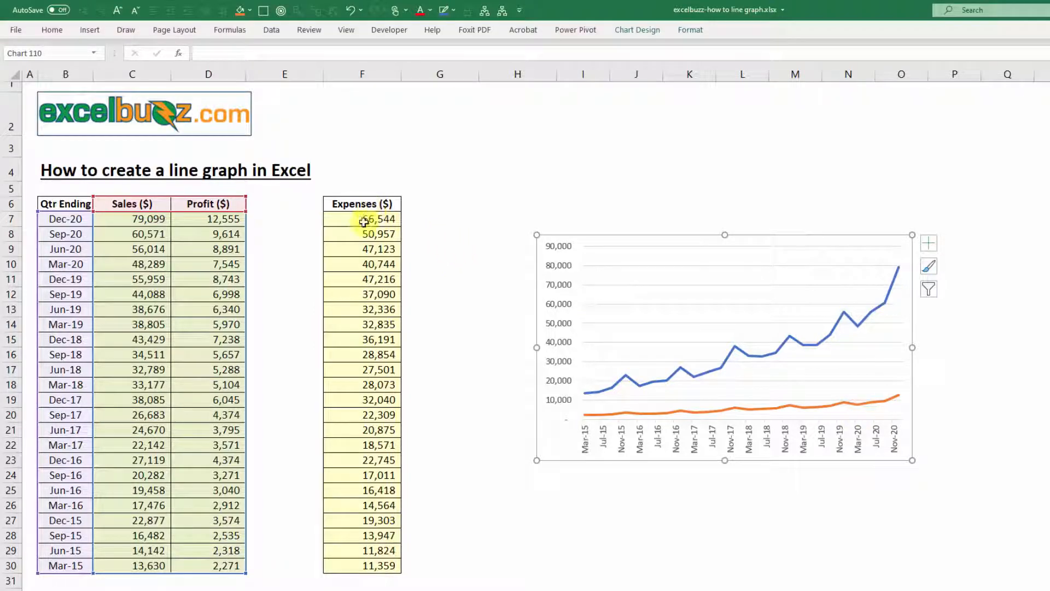
# Move the Expenses ($) column from F6:F30 to E6, directly beside the Profit column
pyautogui.moveTo(354, 204); pyautogui.dragTo(368, 560)
pyautogui.hotkey('ctrl', 'x')
pyautogui.press('Left')
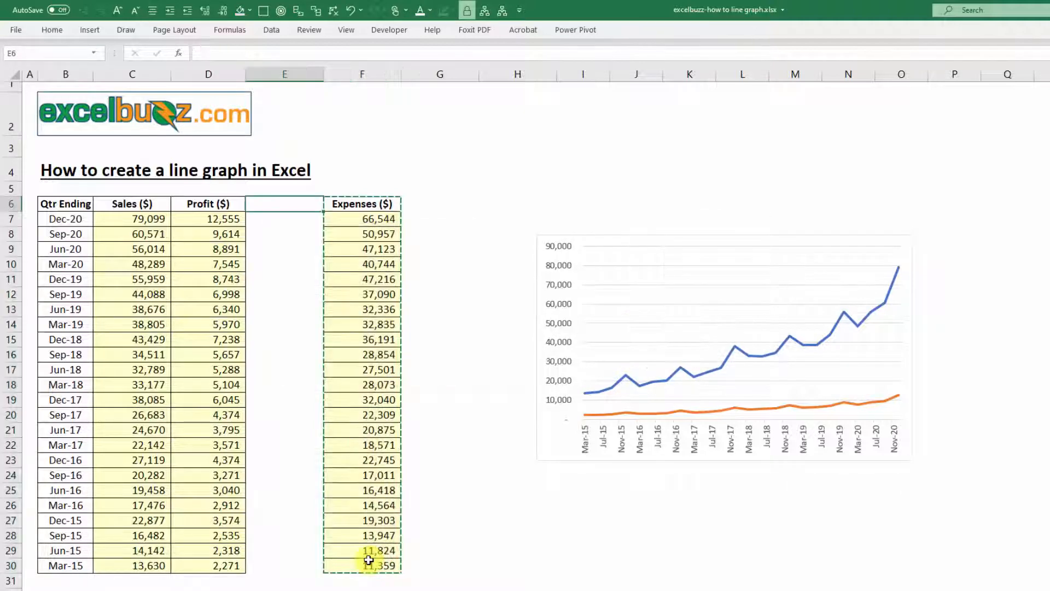
pyautogui.press('Return')
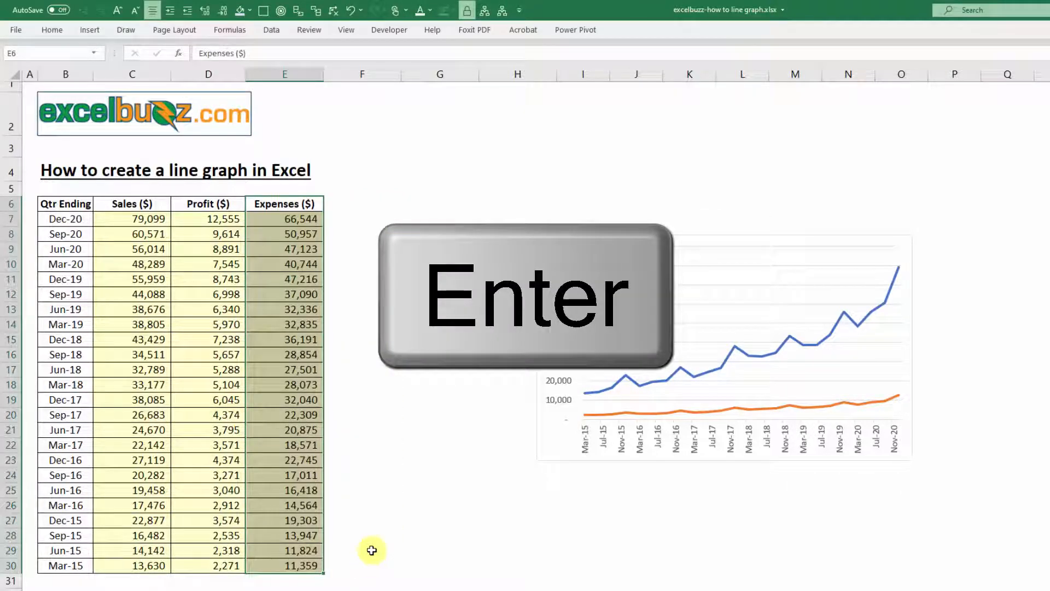
pyautogui.click(435, 366)
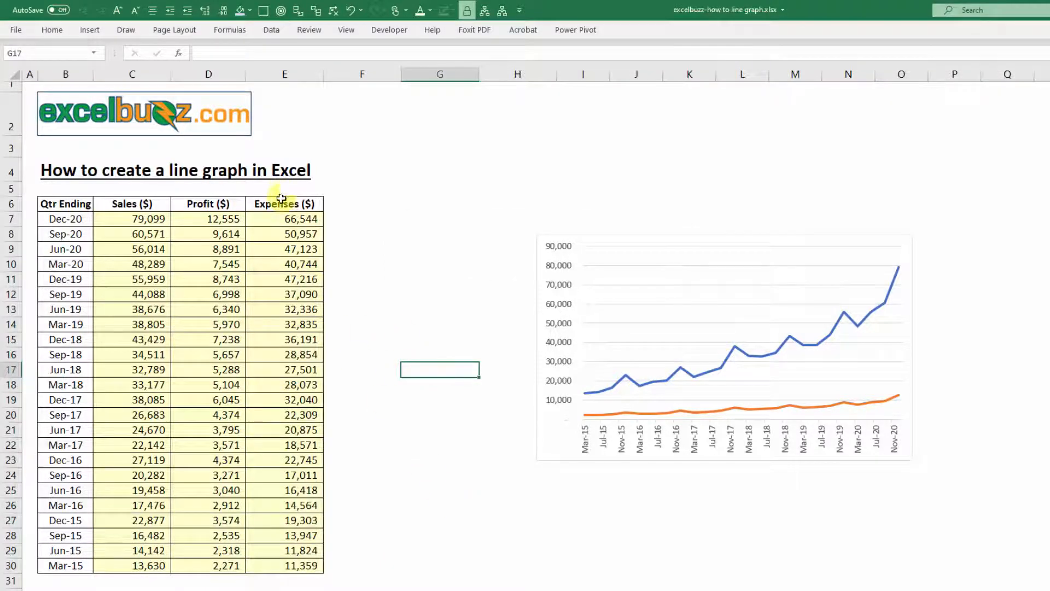
# Copy the Expenses ($) column E6:E30 and paste it into the line chart as another series
pyautogui.moveTo(280, 205); pyautogui.dragTo(298, 561)
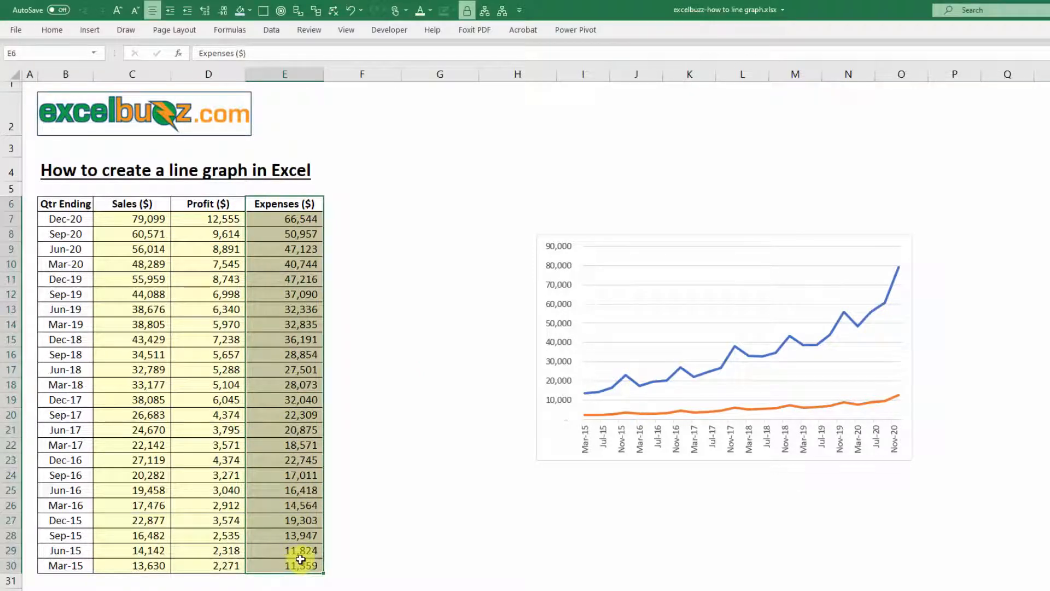
pyautogui.hotkey('ctrl', 'c')
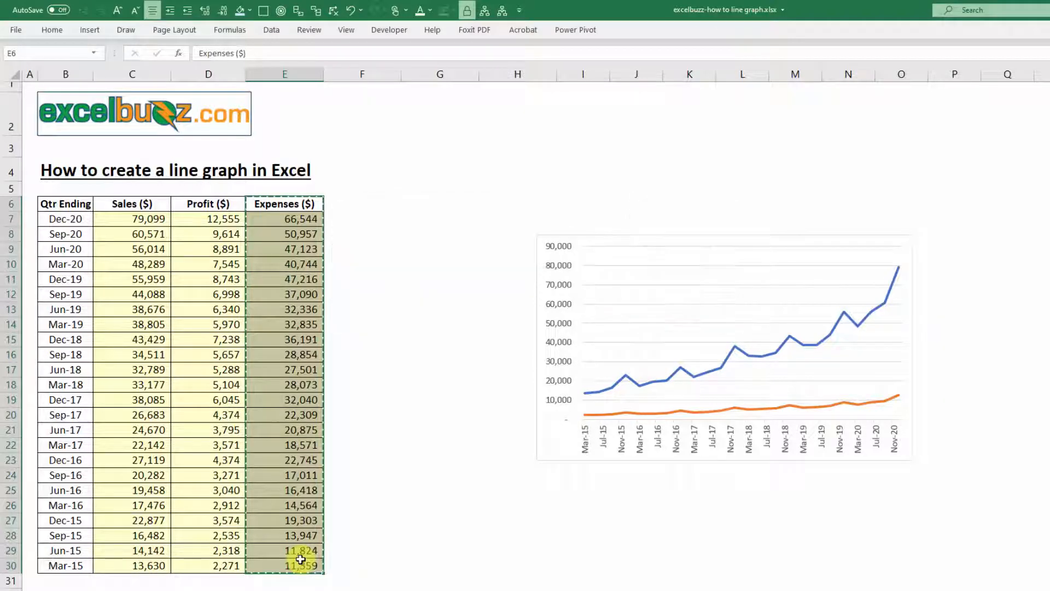
pyautogui.click(555, 437)
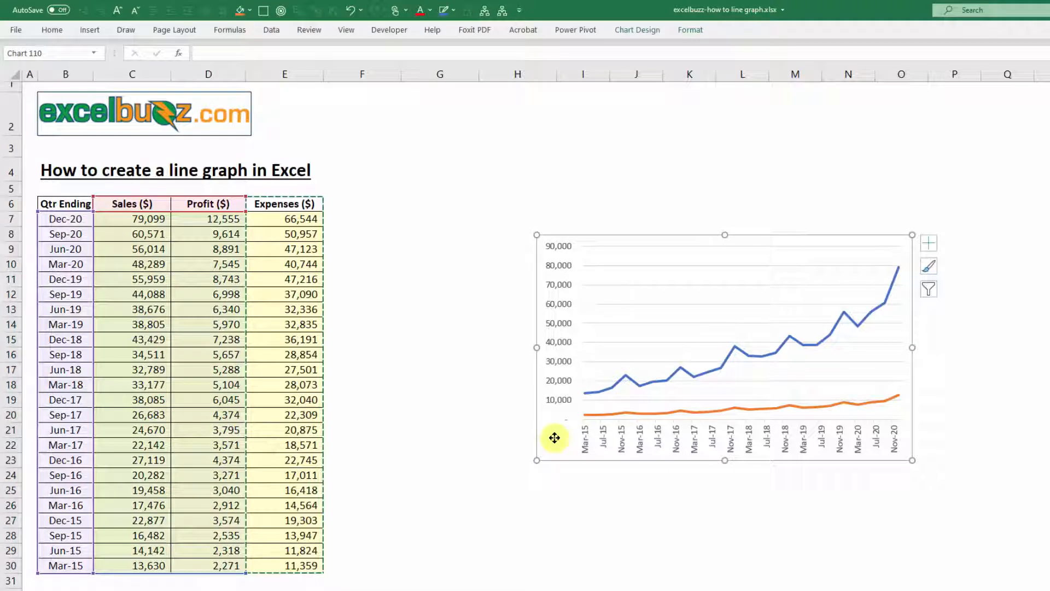
pyautogui.hotkey('ctrl', 'v')
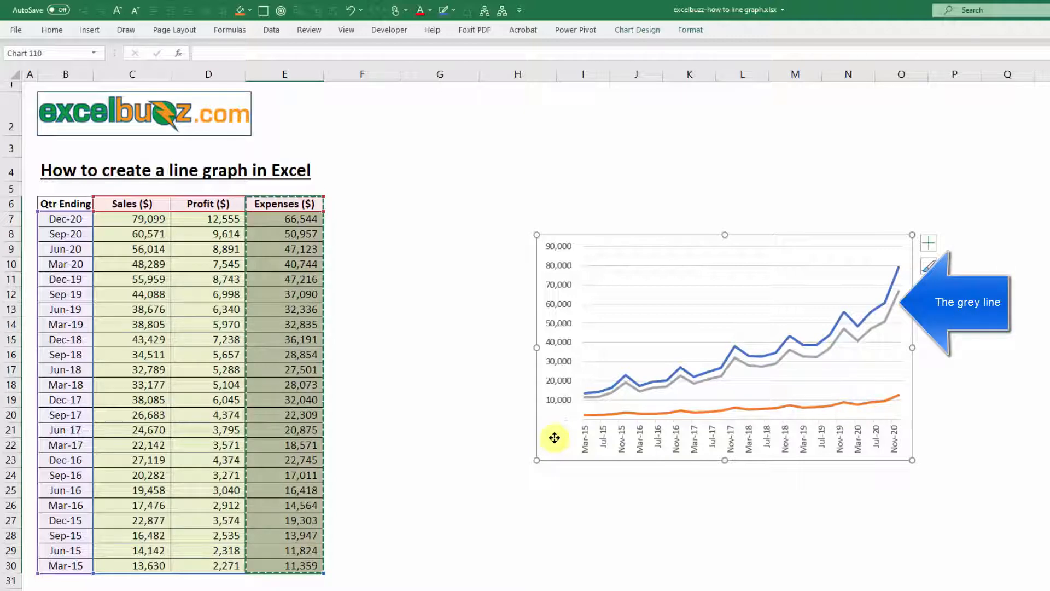
pyautogui.click(571, 520)
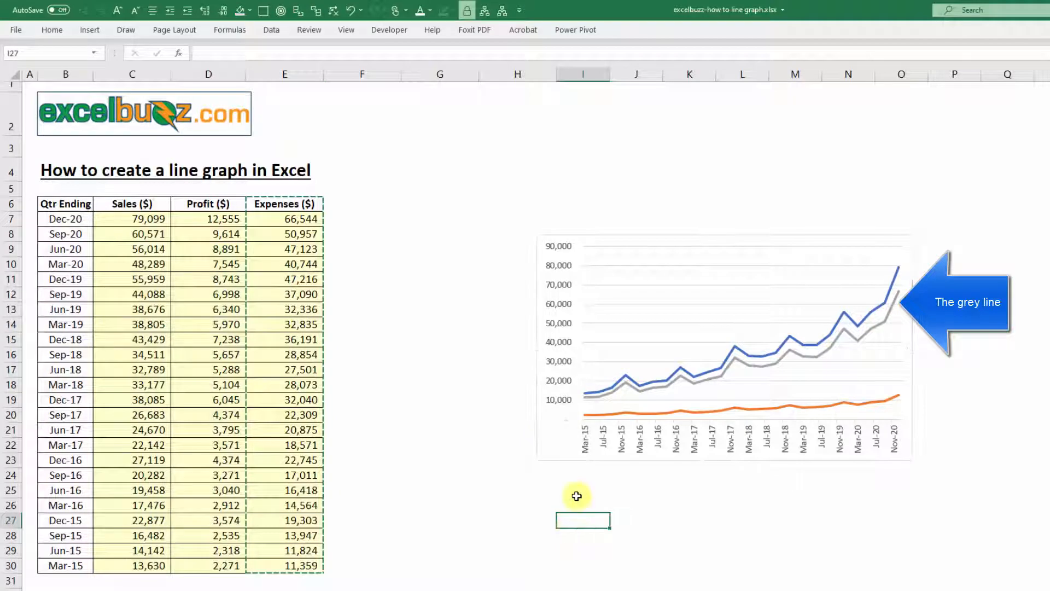
# Add a legend to the line chart to identify the Sales, Profit and Expenses lines
pyautogui.click(555, 443)
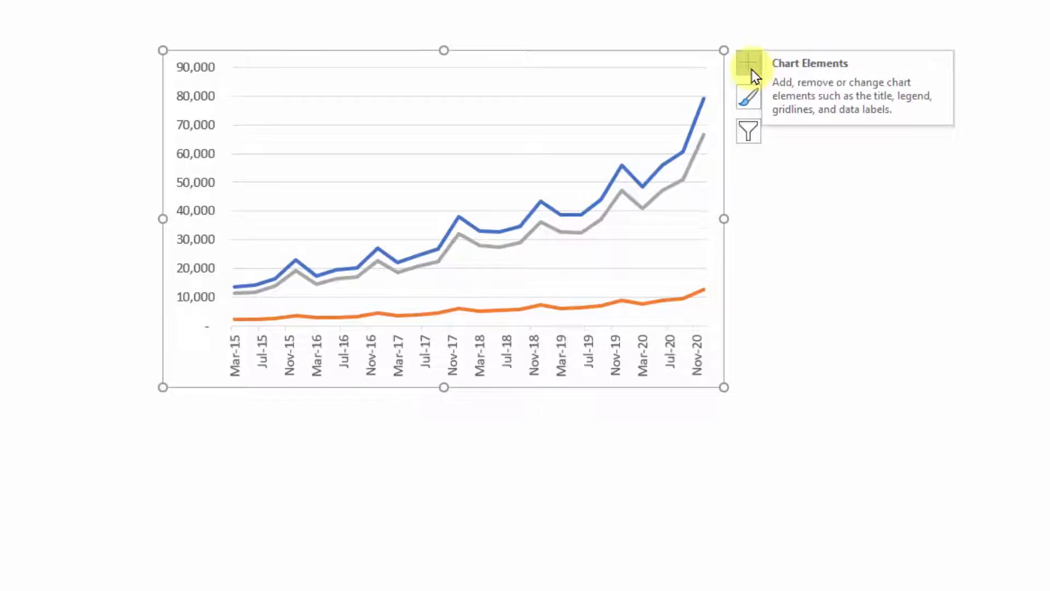
pyautogui.click(750, 65)
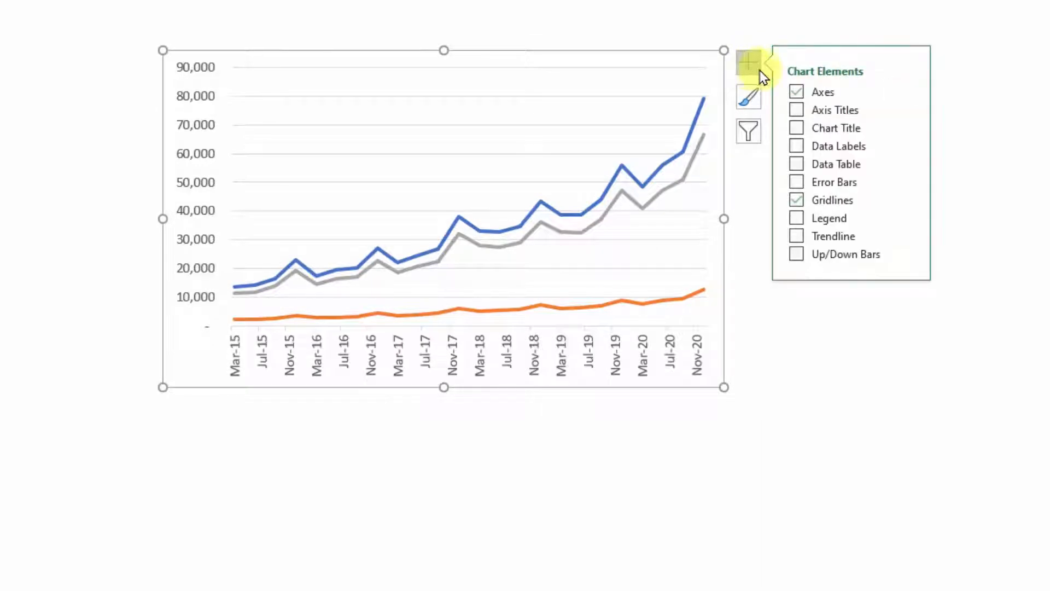
pyautogui.click(797, 219)
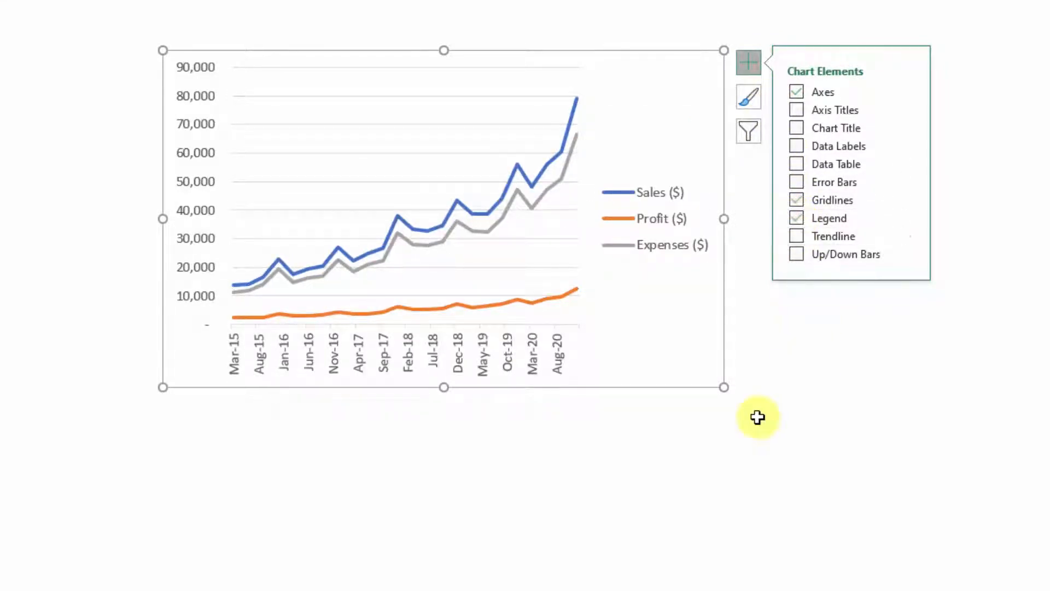
# Move the whole legend into the empty upper-left area of the plot, and widen the plot area to fill the chart's width
pyautogui.click(628, 466)
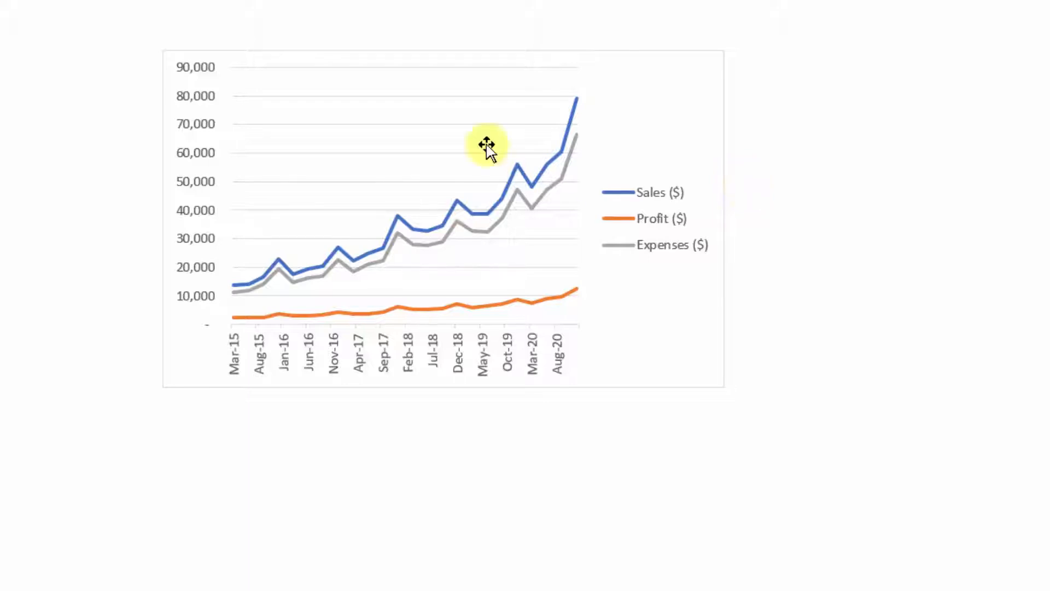
pyautogui.click(574, 192)
pyautogui.click(629, 199)
pyautogui.click(652, 197)
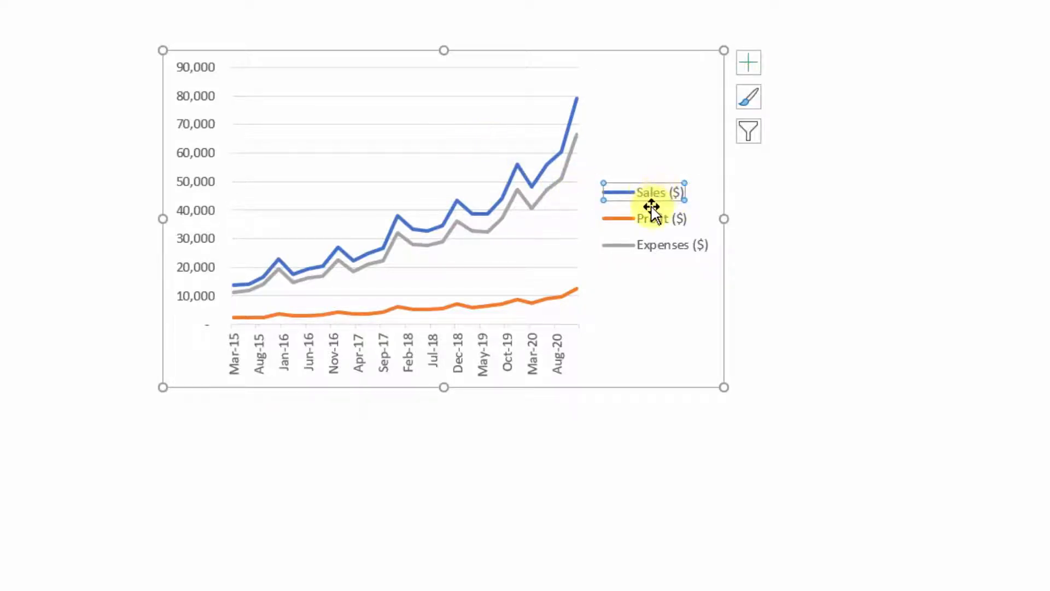
pyautogui.click(690, 204)
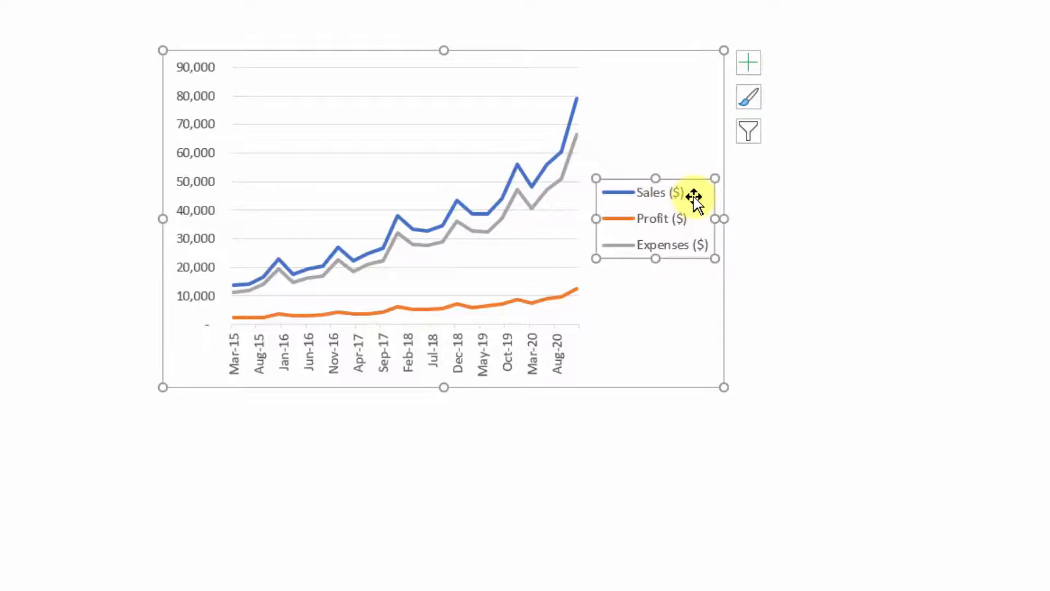
pyautogui.moveTo(692, 202); pyautogui.dragTo(357, 101)
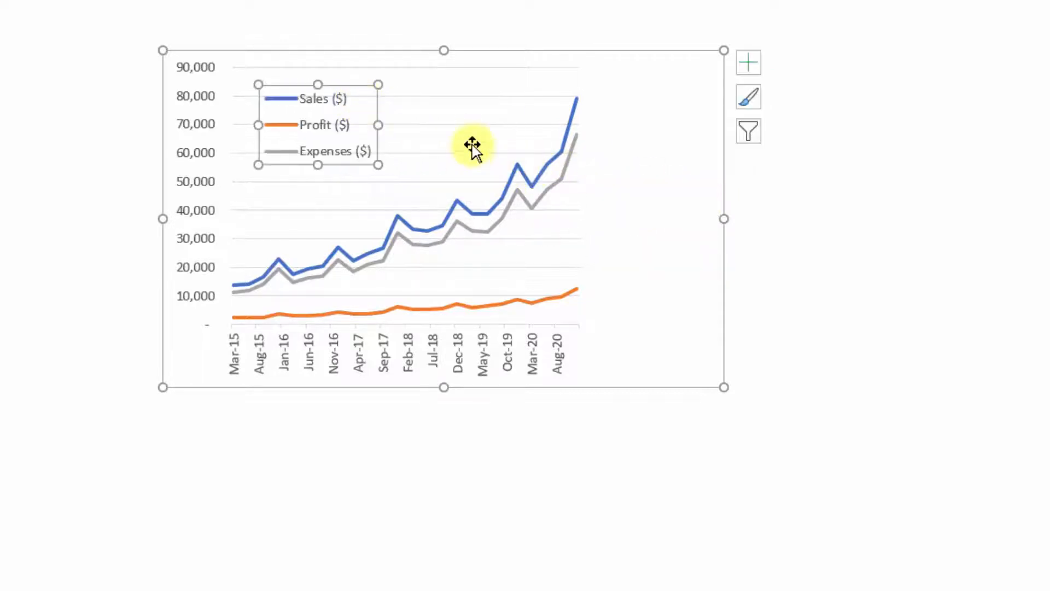
pyautogui.click(552, 179)
pyautogui.moveTo(580, 196); pyautogui.dragTo(705, 204)
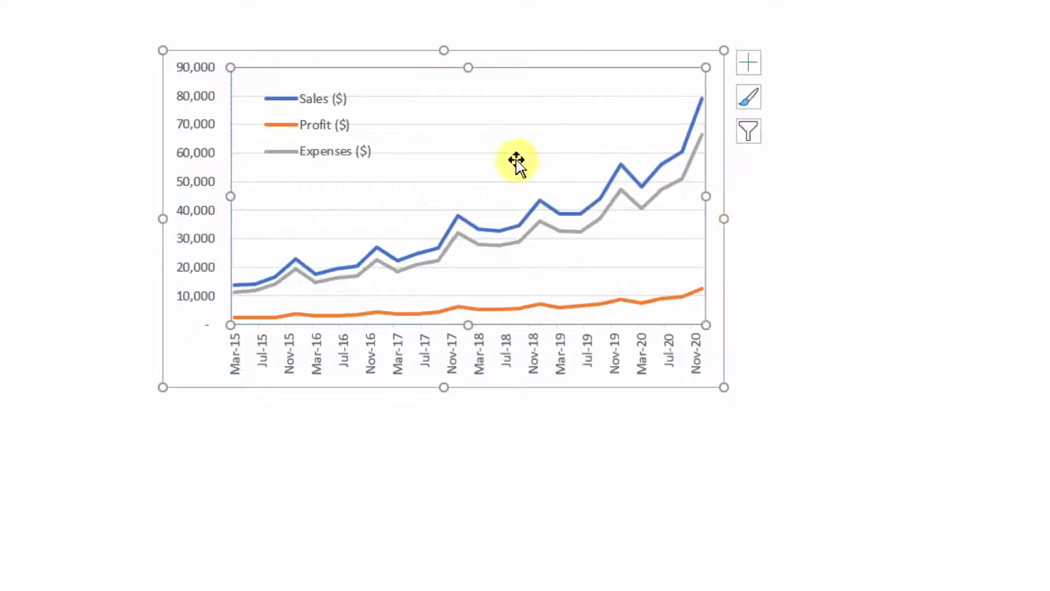
# Give the chart legend a white shape fill and a blue shape outline, leaving the chart deselected
pyautogui.click(335, 109)
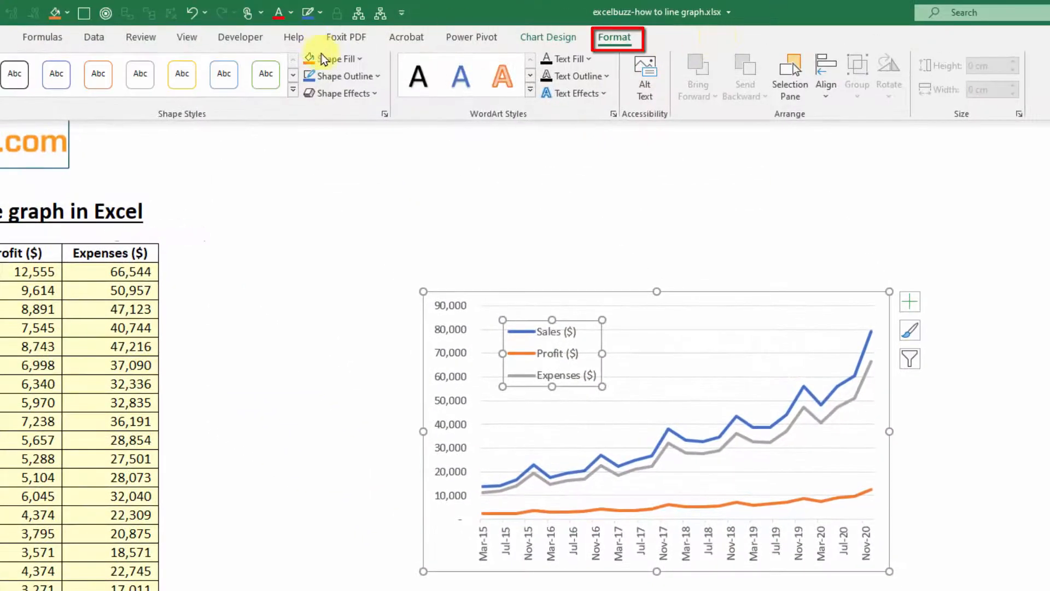
pyautogui.click(361, 59)
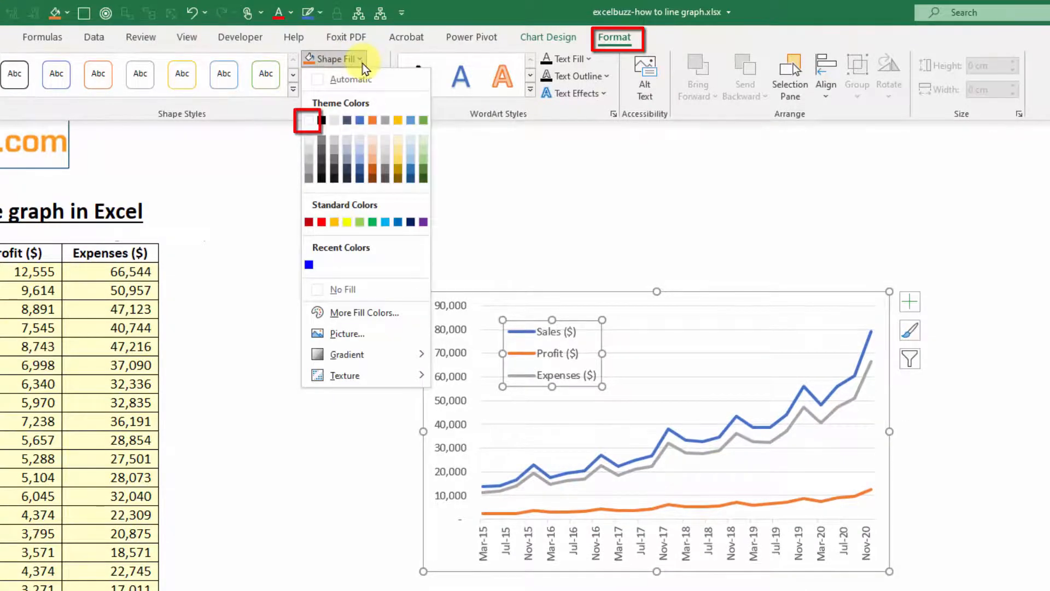
pyautogui.click(310, 120)
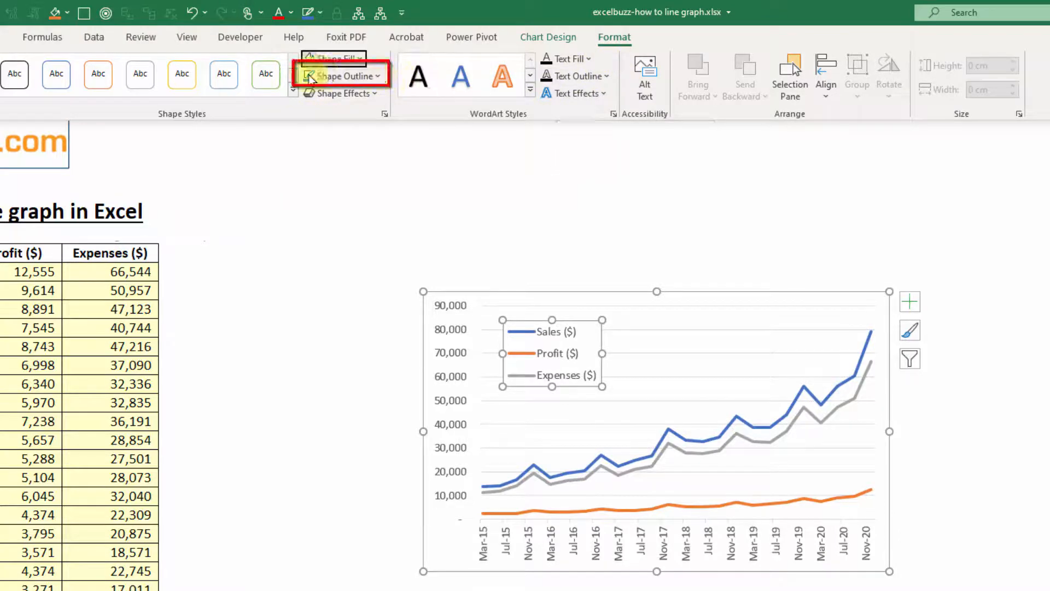
pyautogui.click(1028, 448)
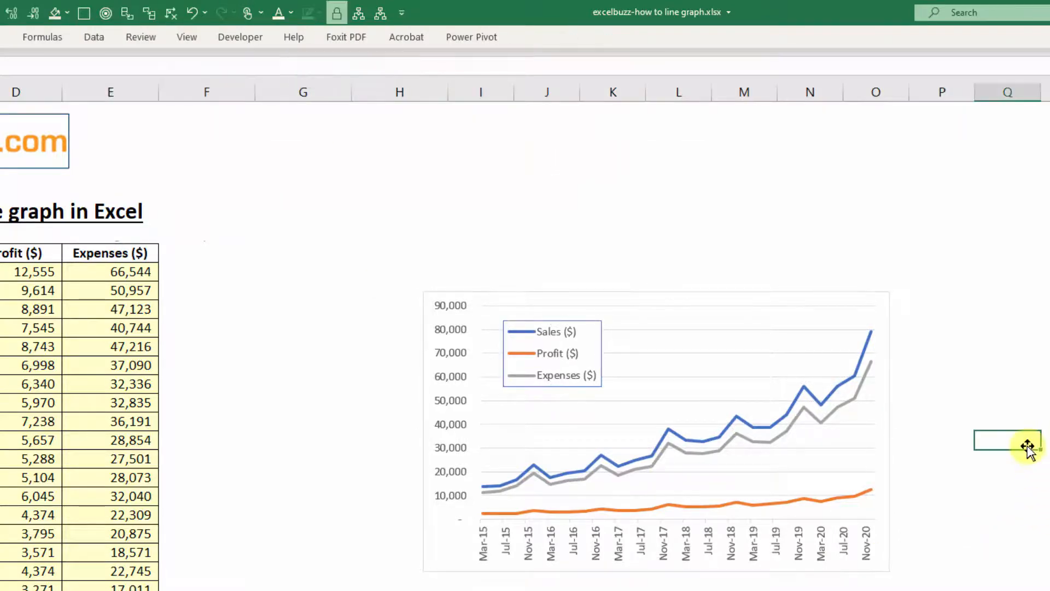